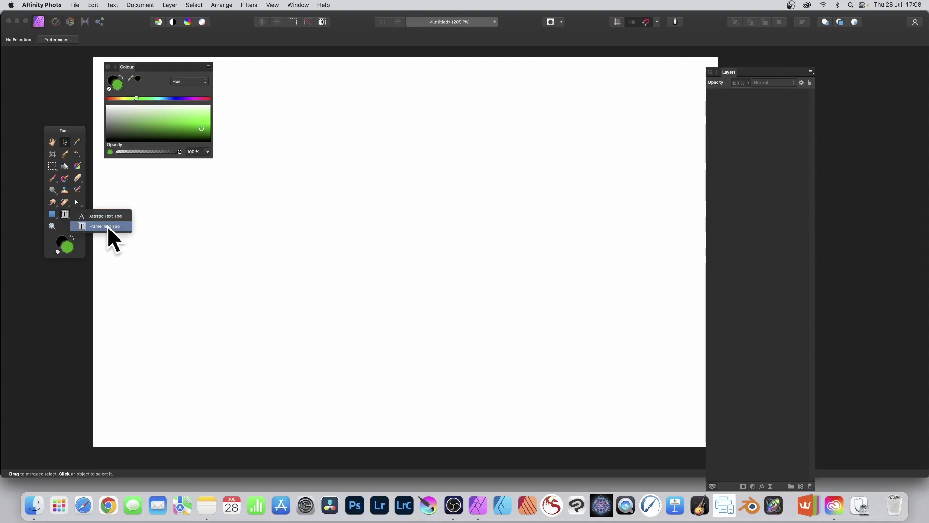
Draw a large frame text box on the page and fill it with Lorem-ipsum filler text.
click(106, 226)
drag(229, 96, 598, 363)
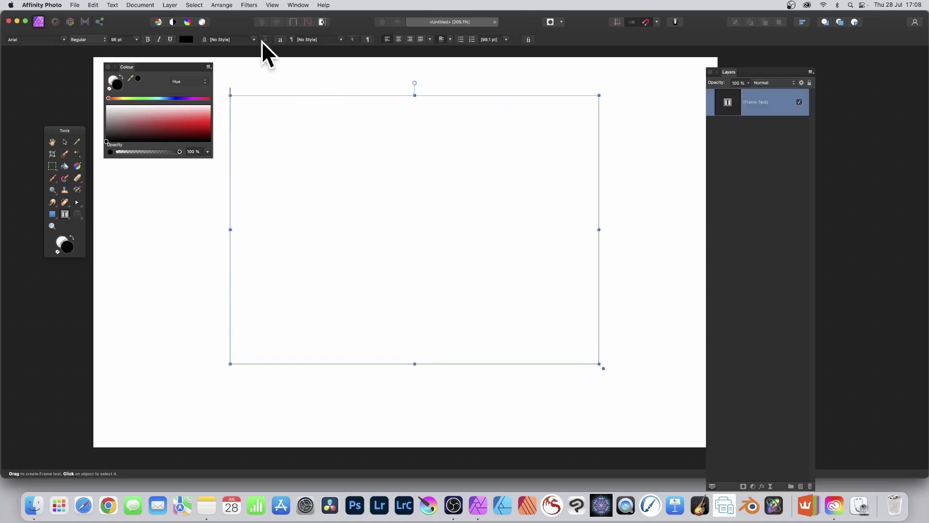
click(114, 4)
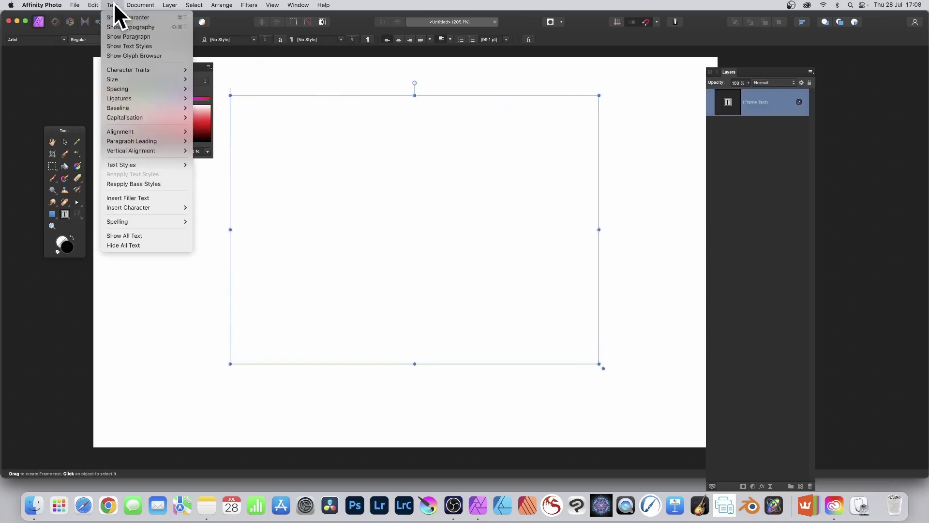
click(132, 198)
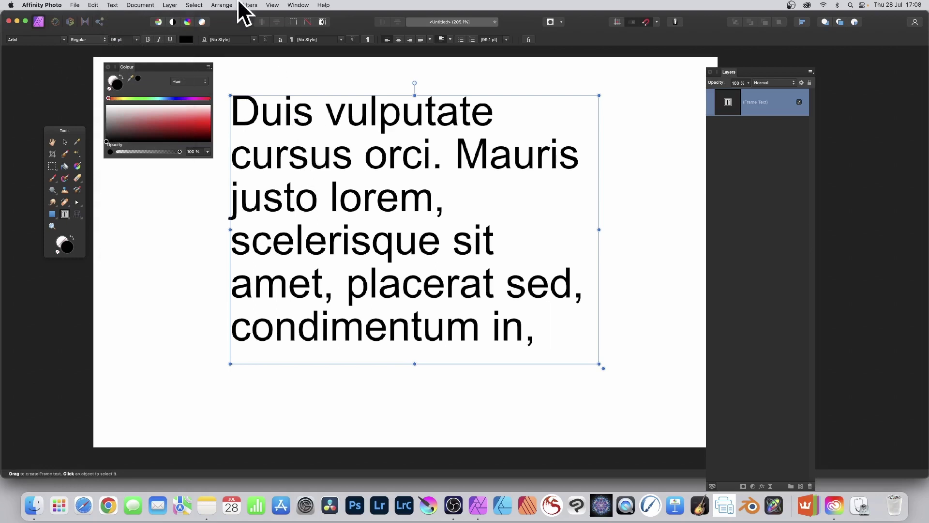
Convert the filler text frame to curves and expand the resulting group of letters.
click(170, 6)
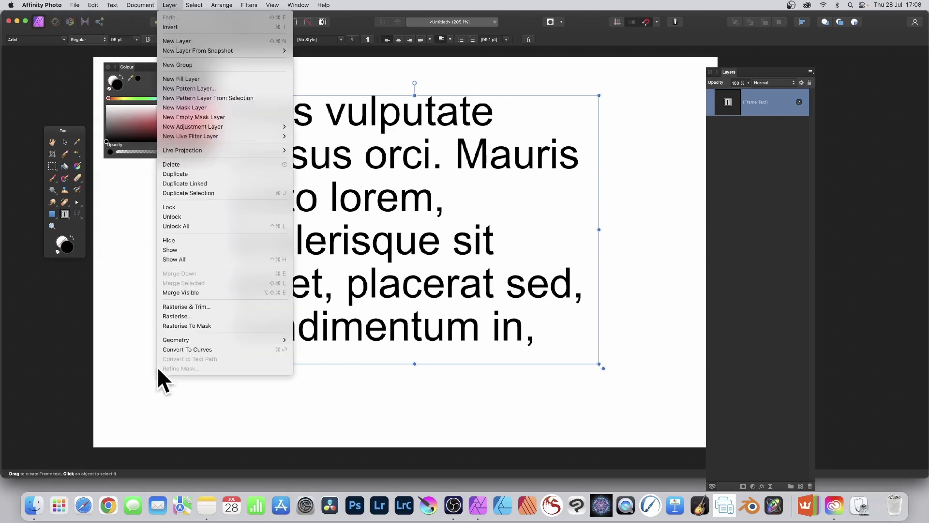
click(189, 349)
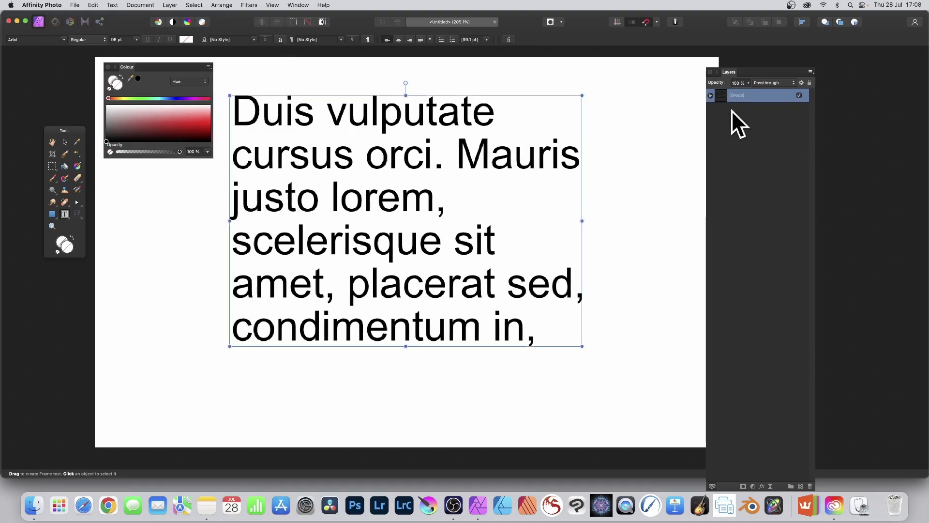
click(710, 96)
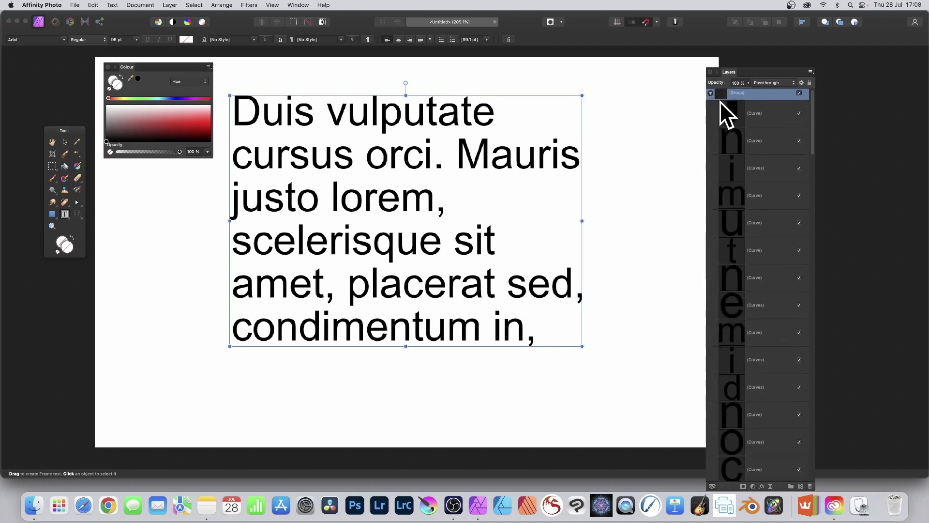
Select every letter curve from the comma down and merge them into one Curves layer.
drag(730, 72, 624, 52)
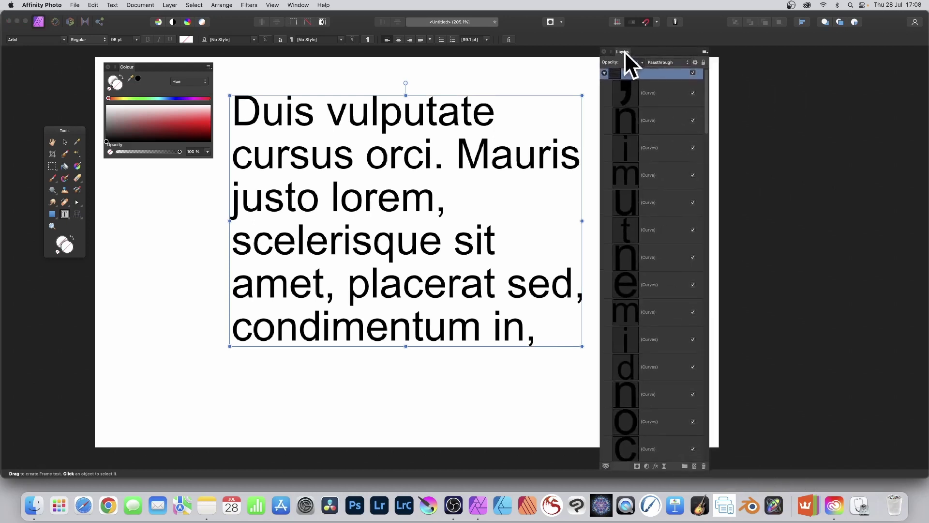
click(659, 93)
scroll(660, 165, down, 10)
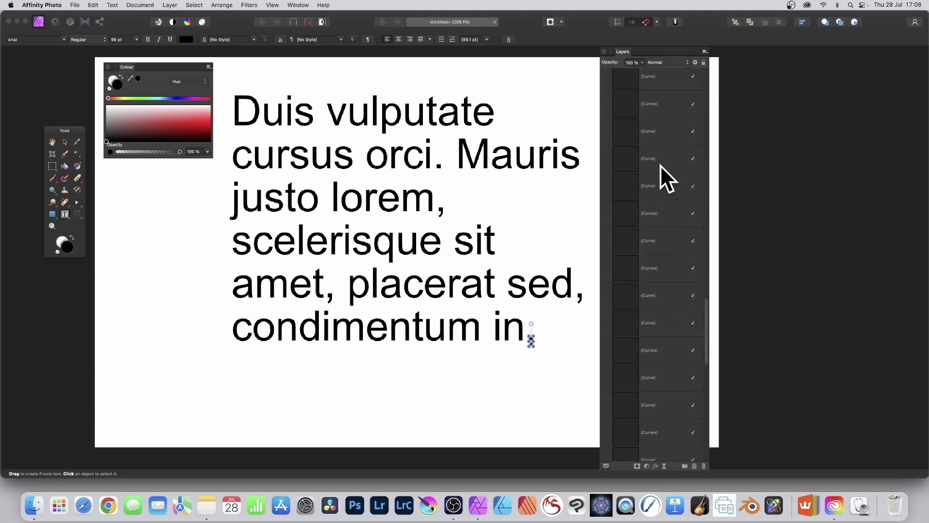
scroll(660, 164, down, 5)
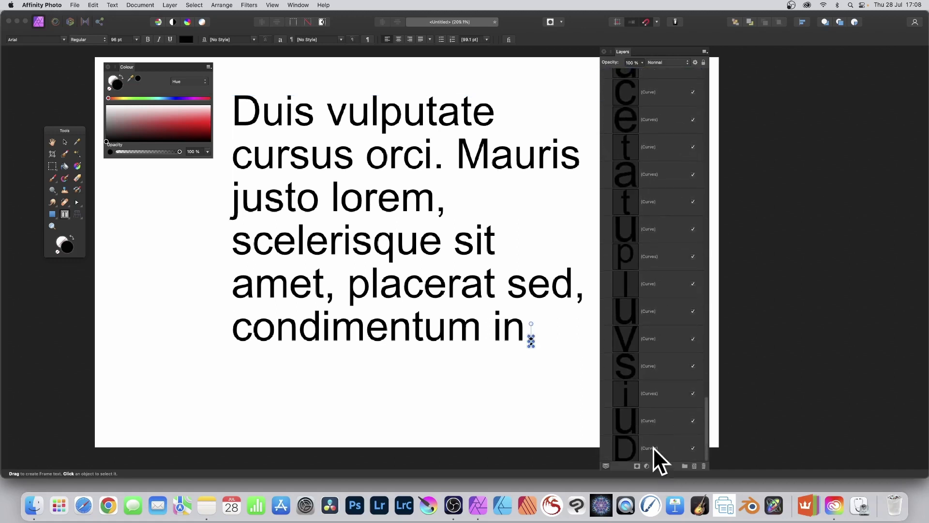
shift+click(653, 447)
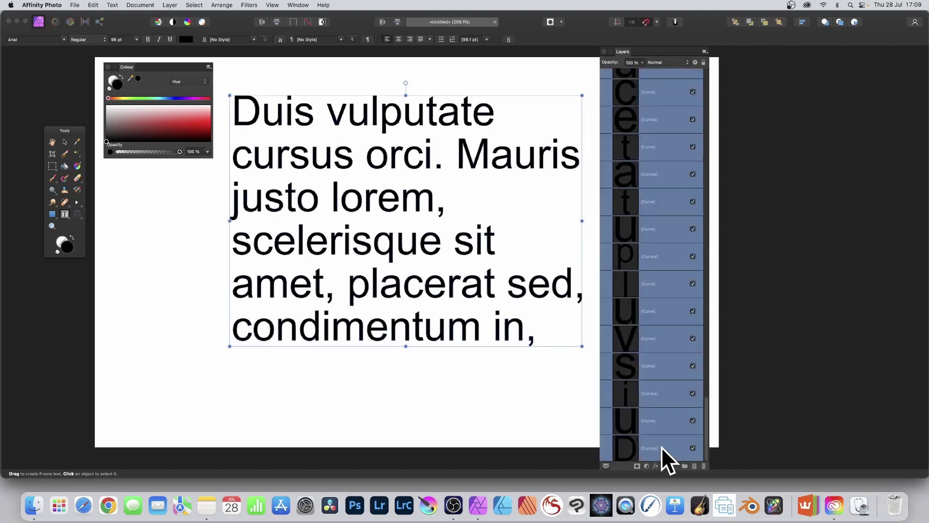
click(170, 5)
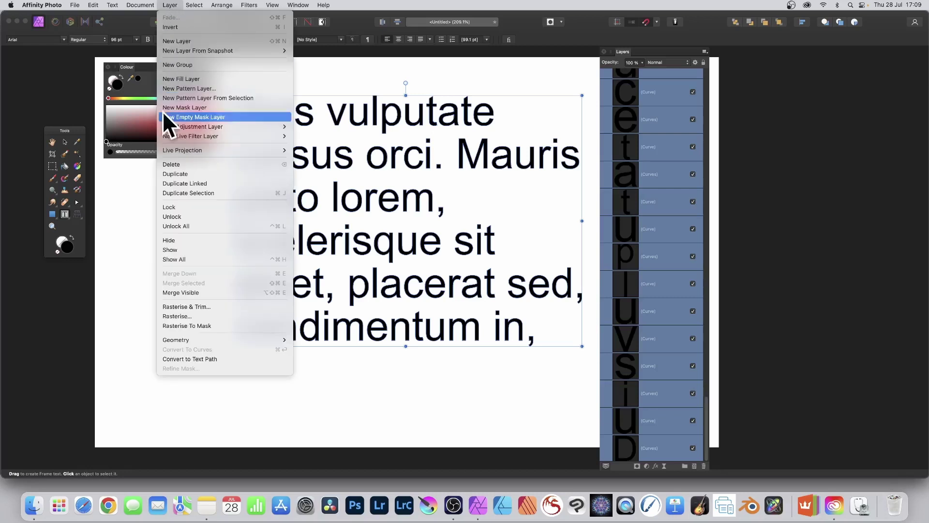
mouse_move(193, 335)
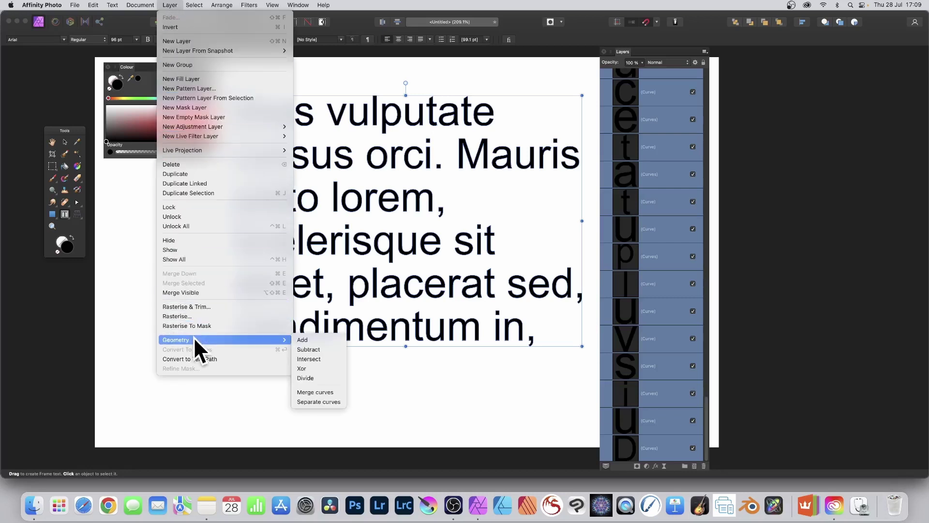
click(328, 393)
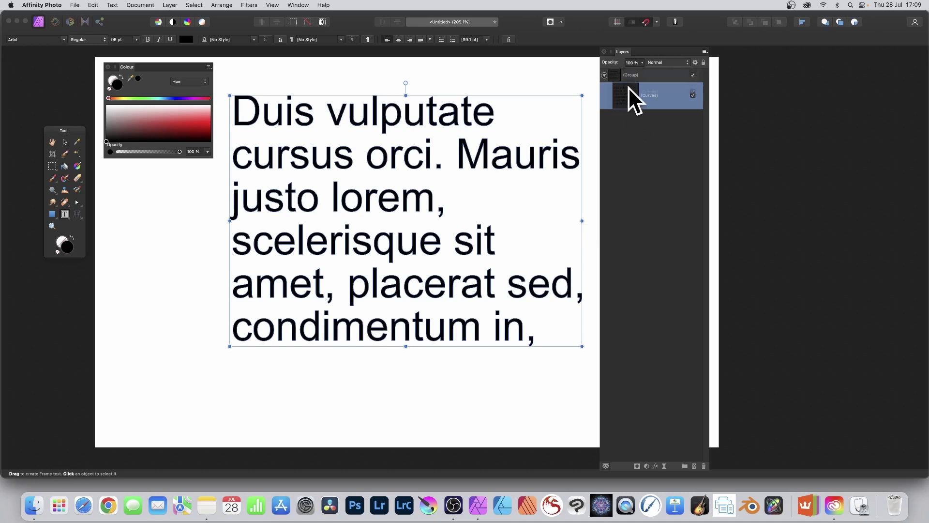
Move the merged Curves out of its group and draw a green rectangle over the text.
drag(628, 87, 627, 68)
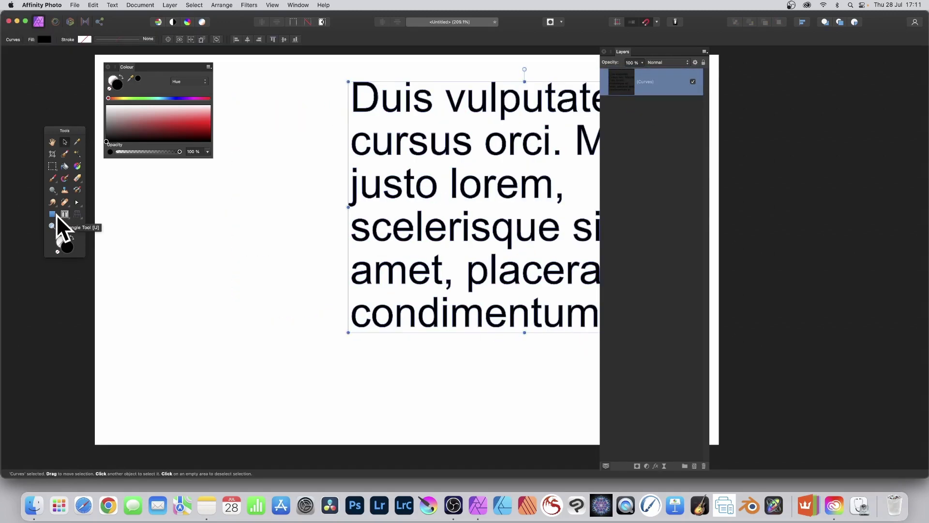
drag(54, 214, 91, 216)
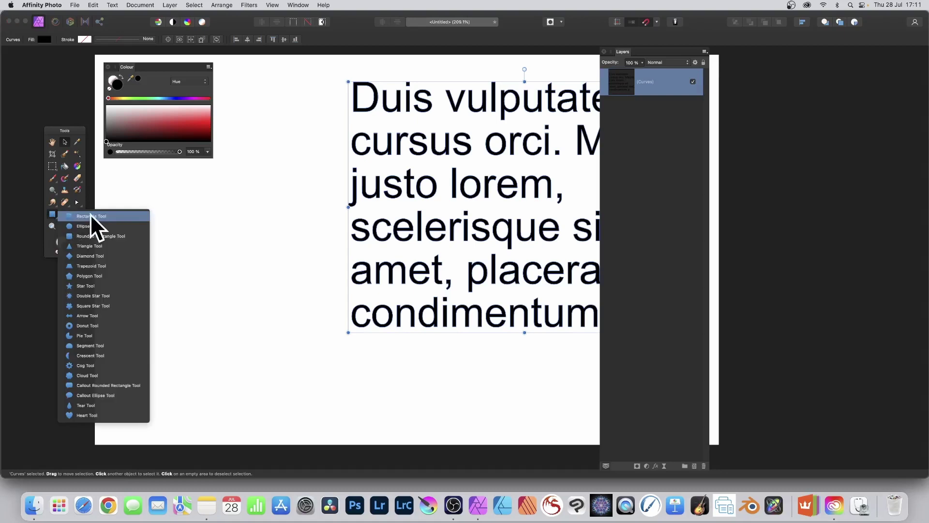
click(124, 214)
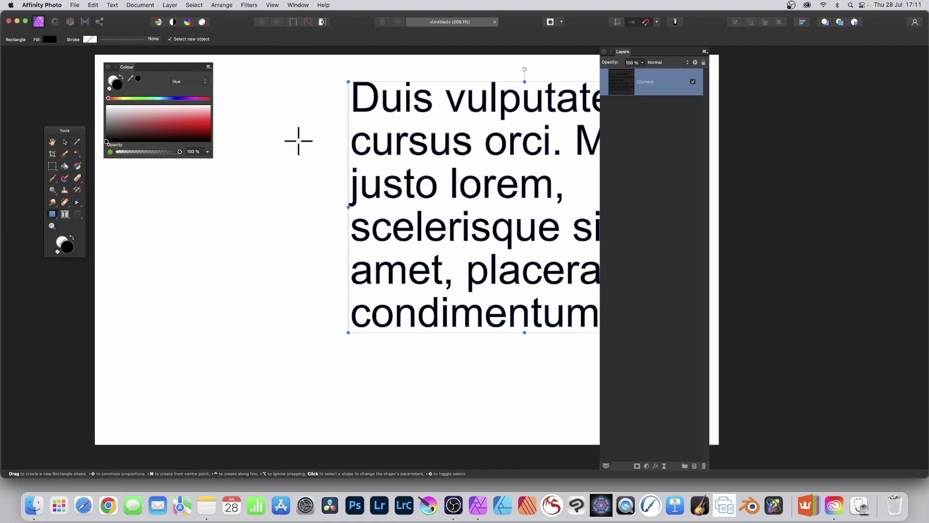
drag(275, 76, 485, 370)
Place the rectangle beneath the text curves and apply Geometry > Subtract to both.
drag(621, 106, 621, 121)
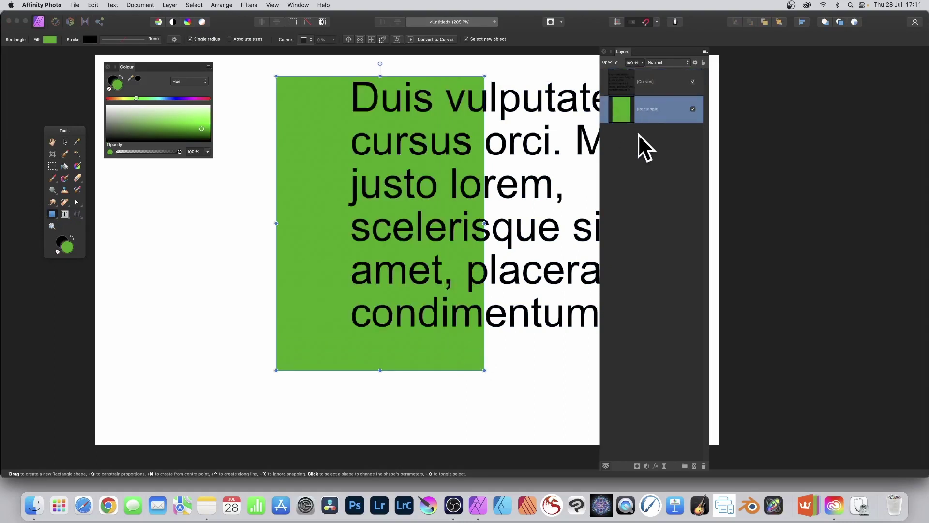
click(626, 80)
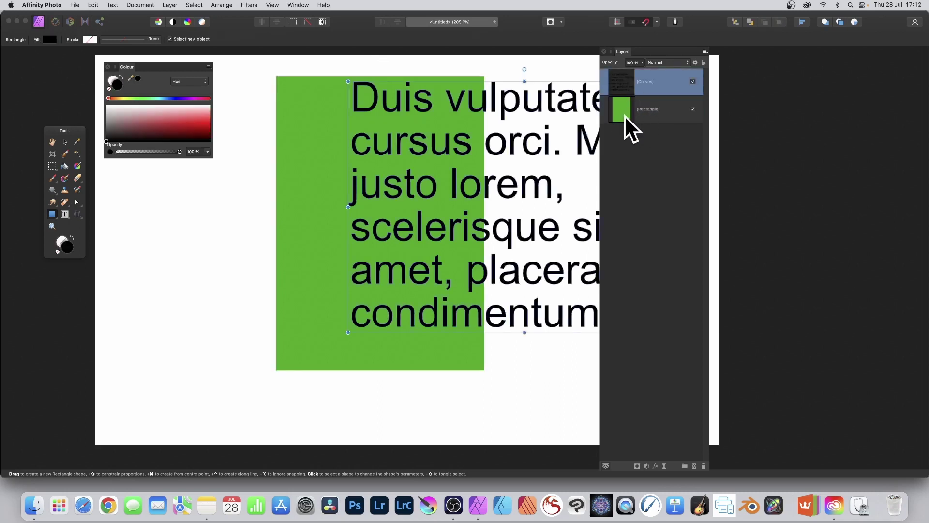
shift+click(624, 115)
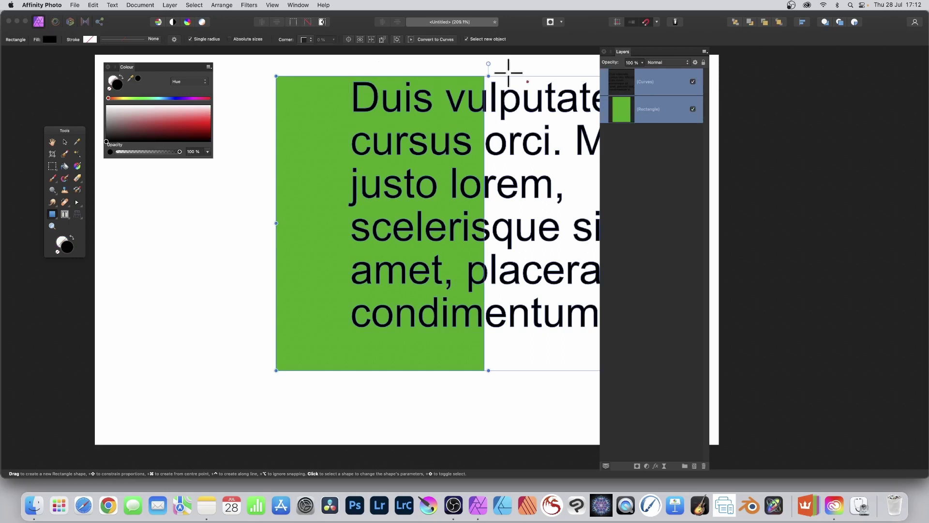
click(169, 5)
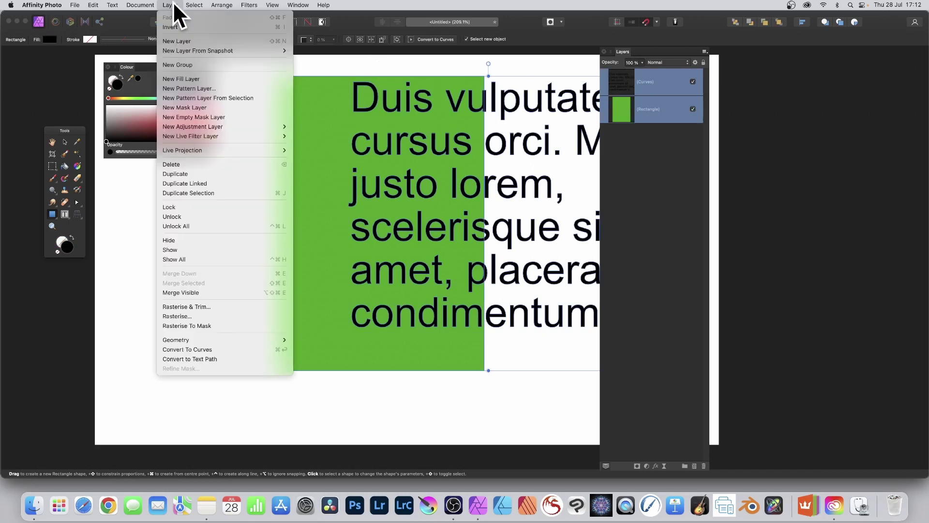
mouse_move(179, 339)
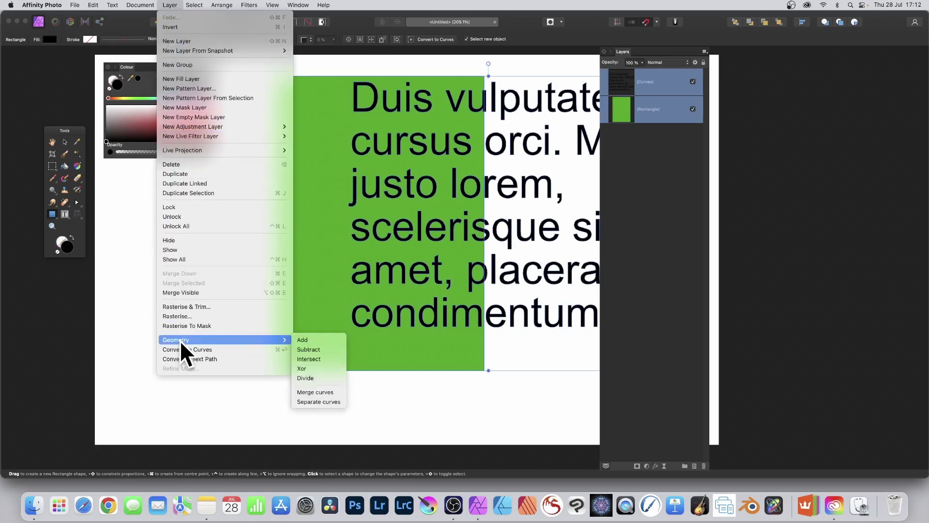
click(318, 349)
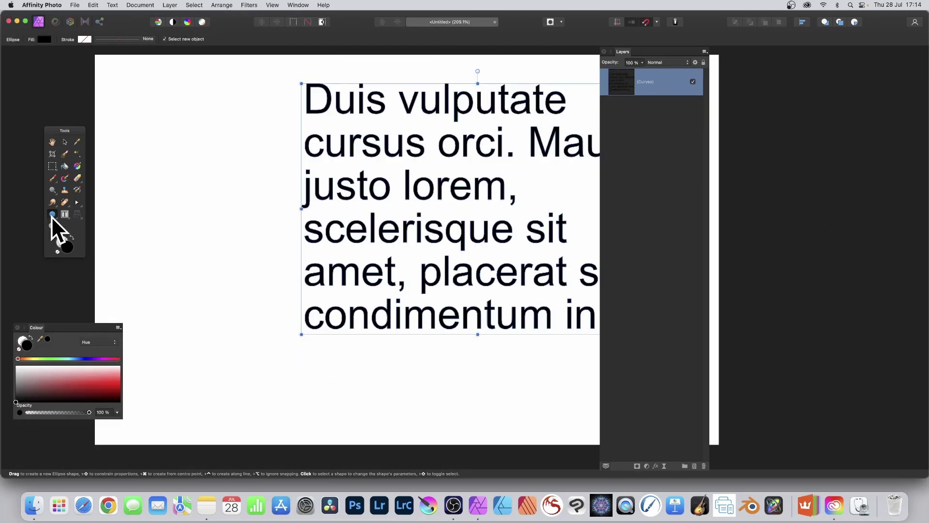
Draw an orange circle over the text's left side and subtract it from the curves.
click(53, 214)
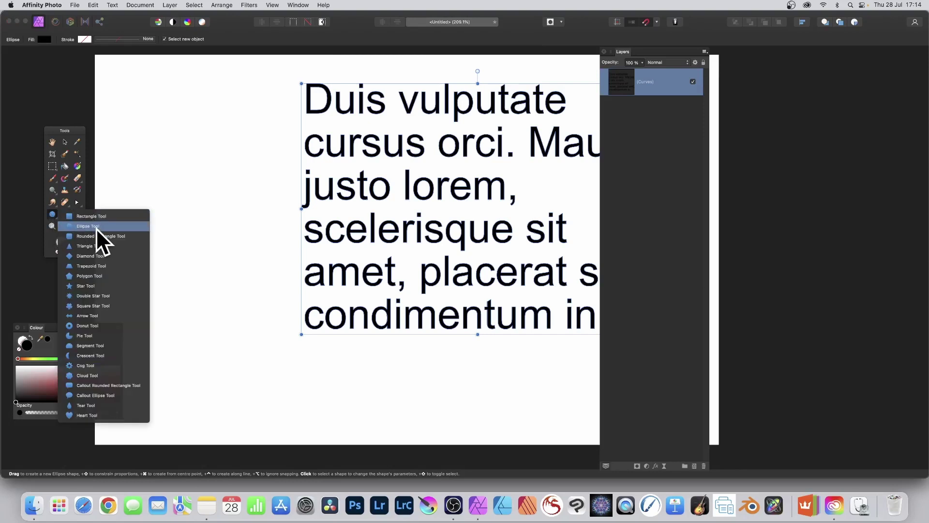
click(85, 226)
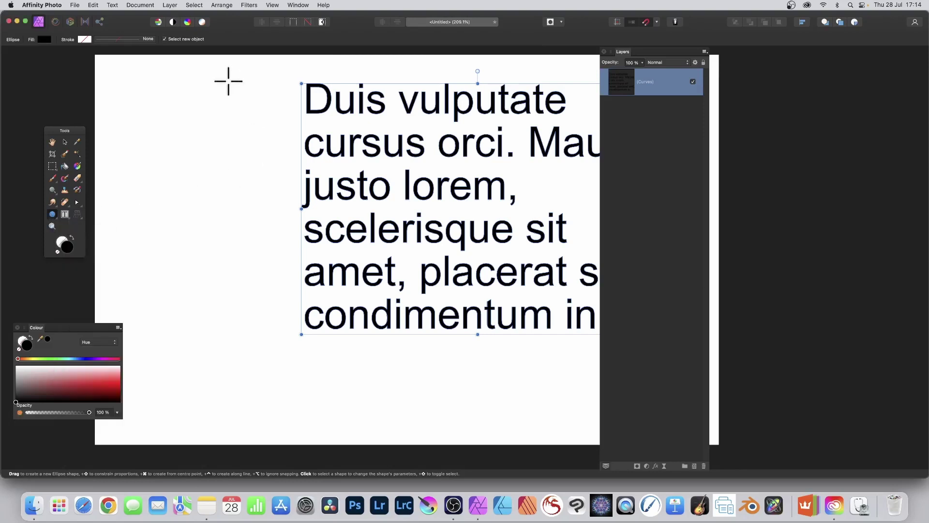
drag(218, 92, 447, 321)
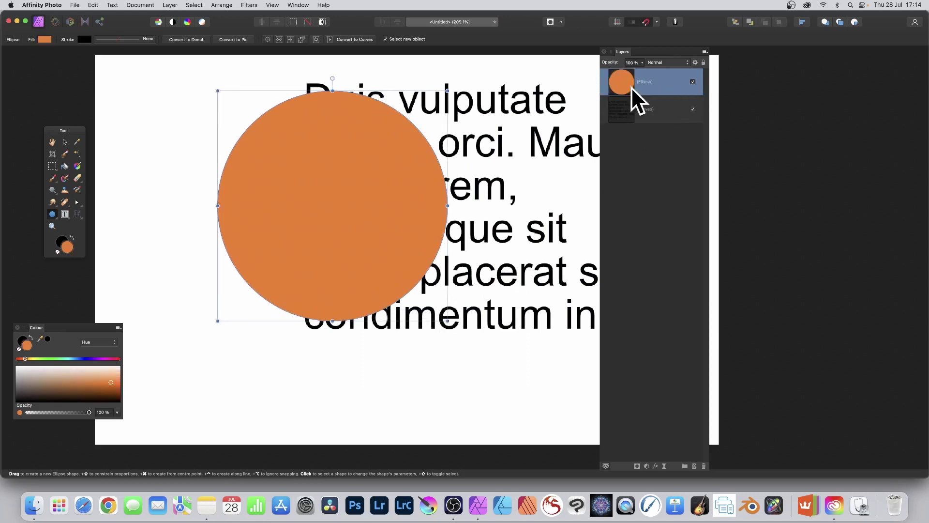
shift+click(629, 115)
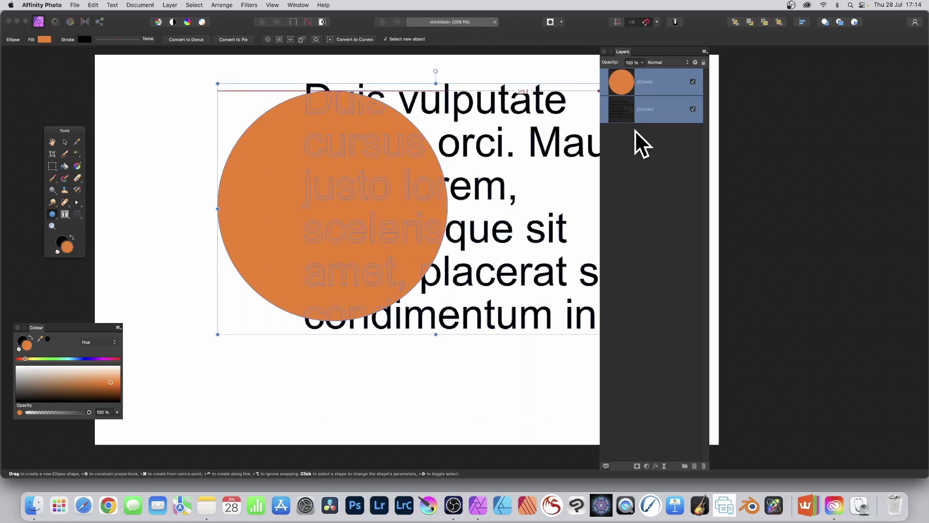
click(169, 5)
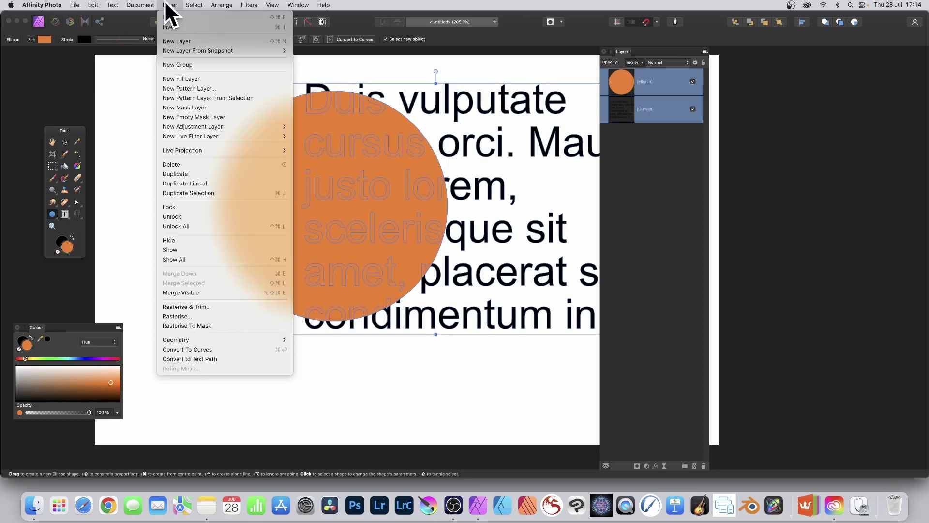
mouse_move(184, 339)
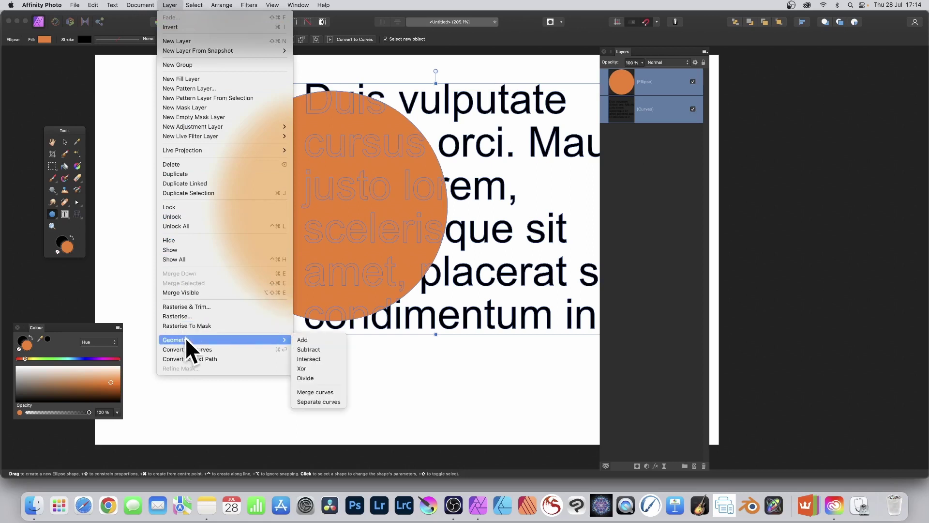
click(318, 350)
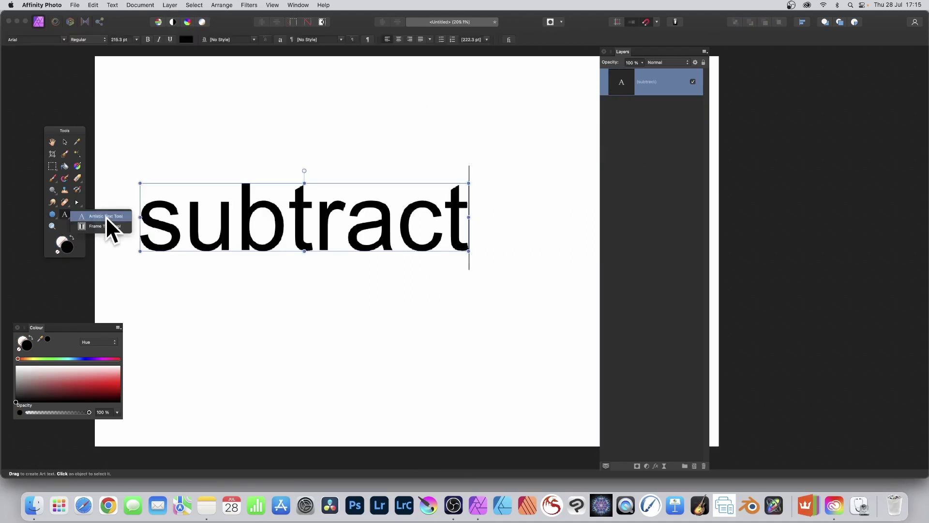
Convert the 'subtract' text to curves, expand its group and select the first letter.
click(106, 216)
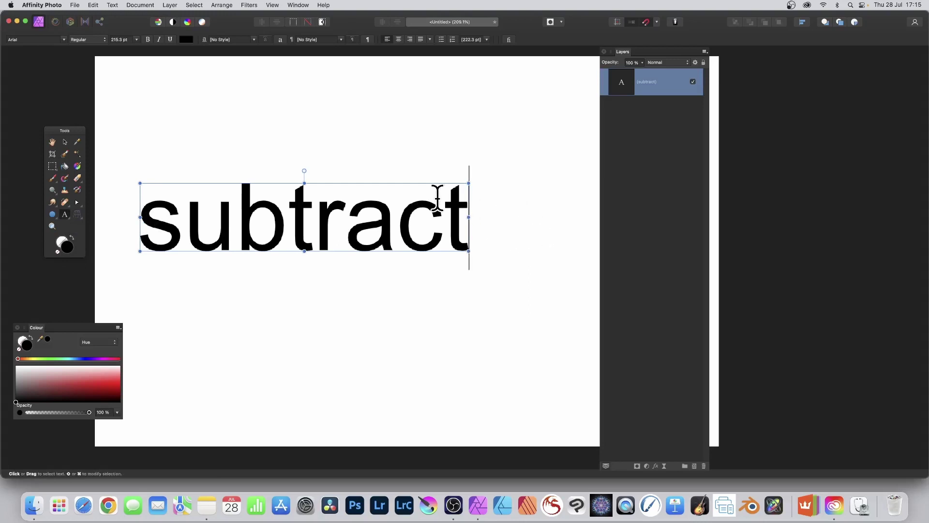
click(170, 5)
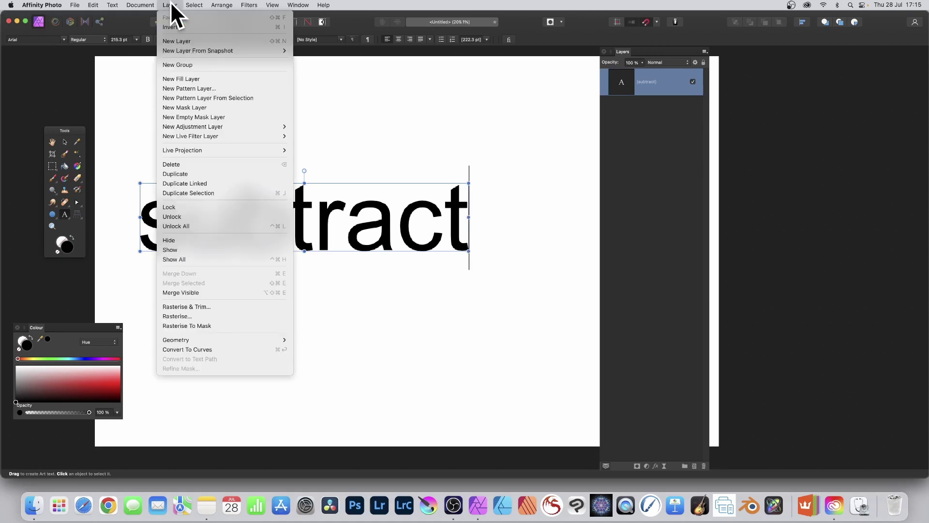
click(197, 349)
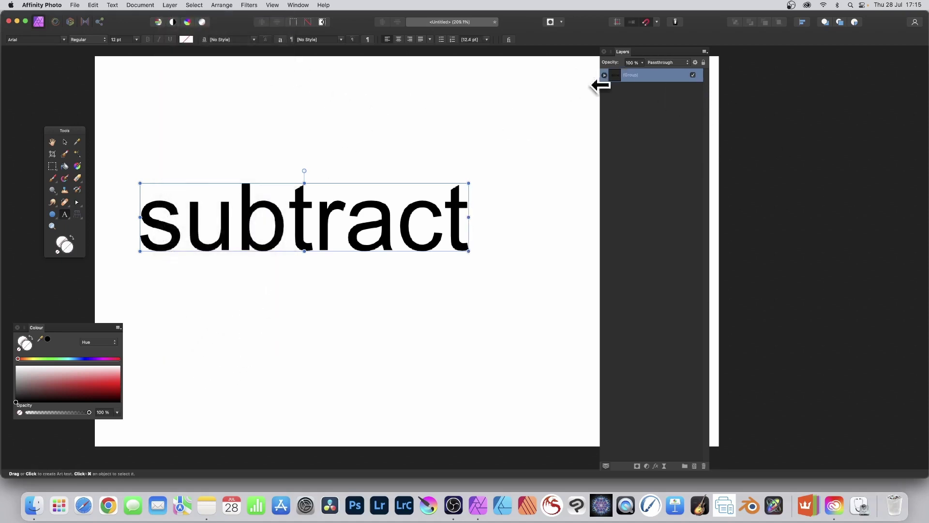
click(604, 75)
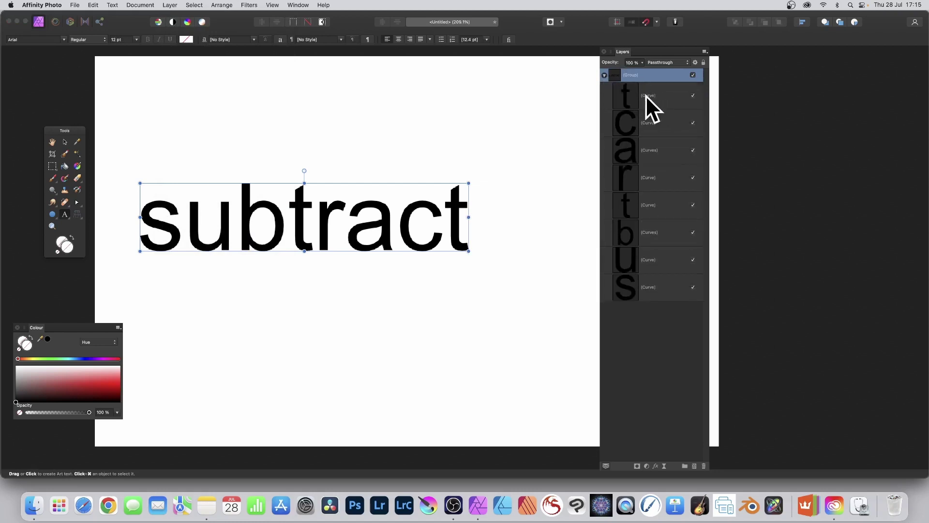
click(638, 96)
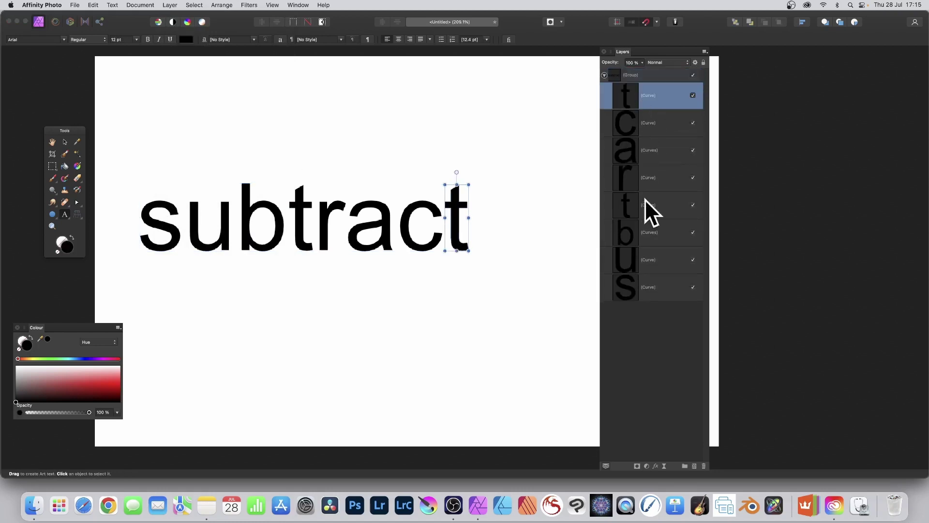
Select all eight letter curves and merge them into one 'subtract' Curves shape.
shift+click(650, 289)
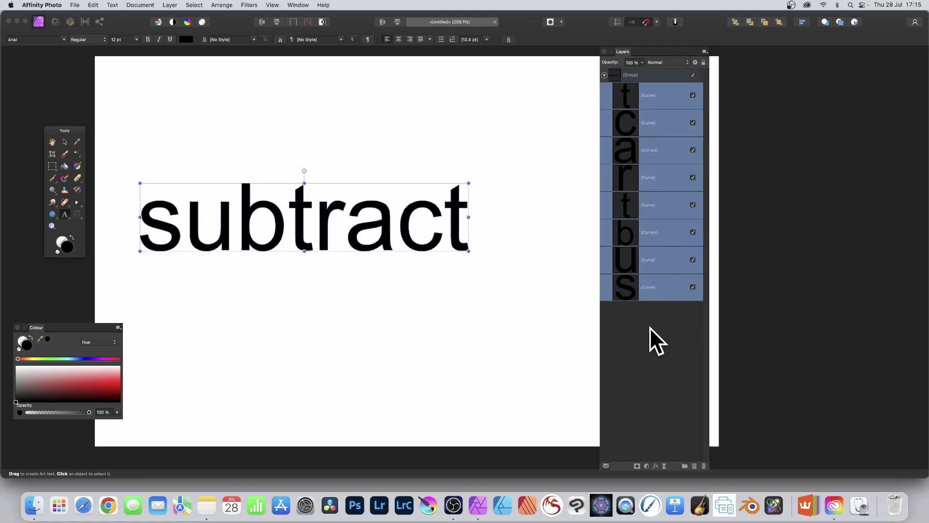
click(171, 5)
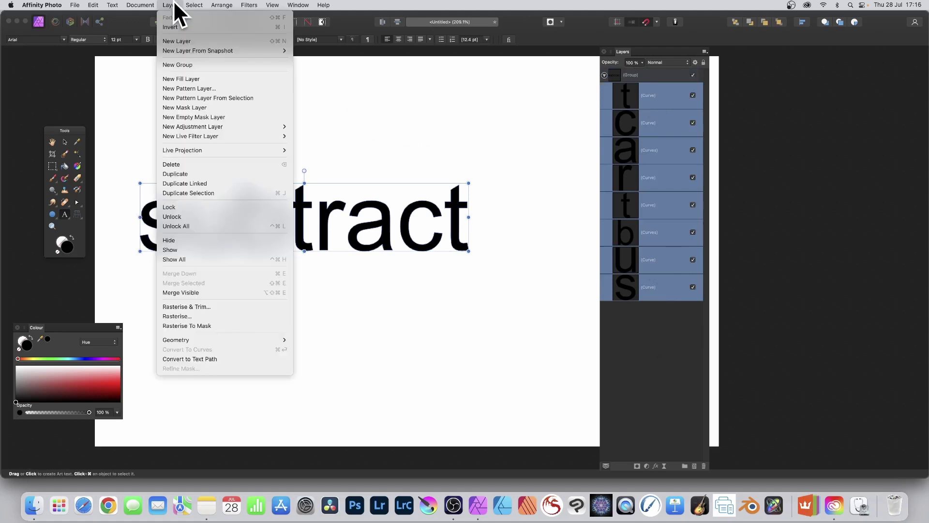
mouse_move(196, 336)
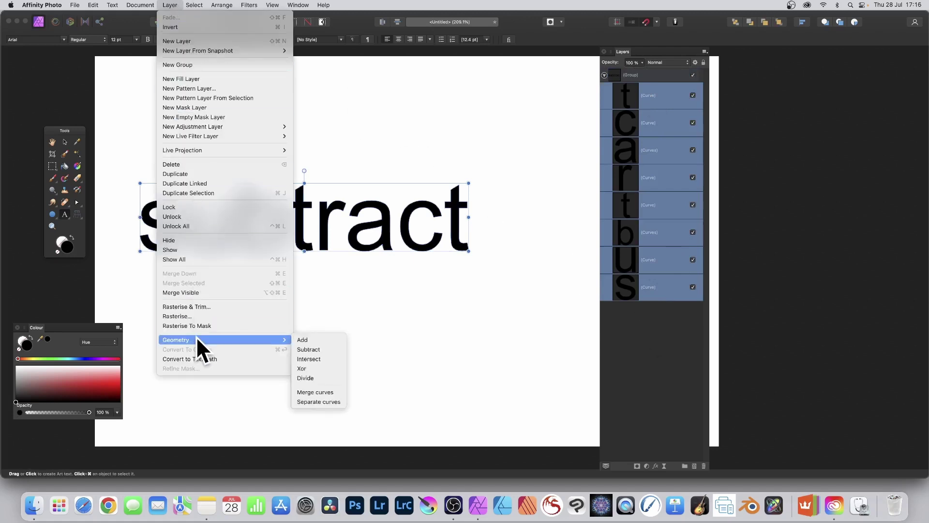
click(312, 391)
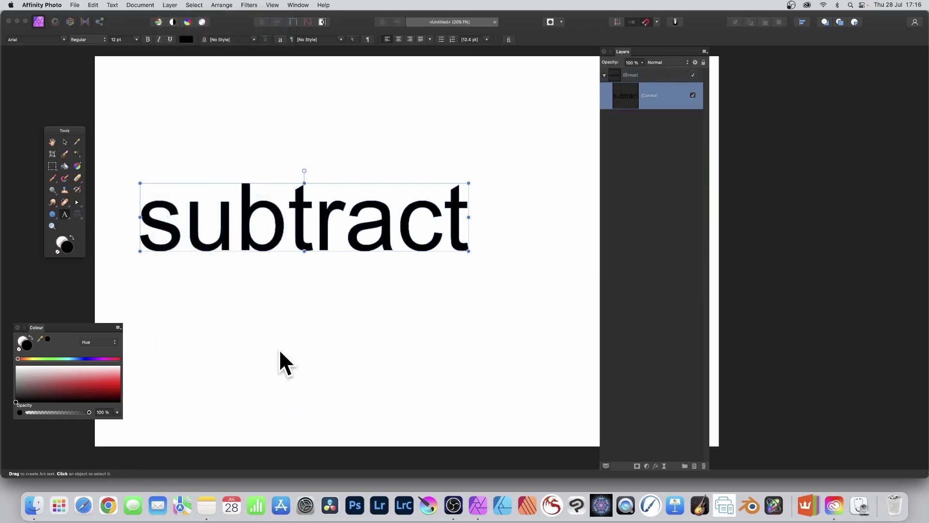
Move the merged curves out of the group and delete the emptied group.
drag(629, 100, 624, 69)
click(630, 101)
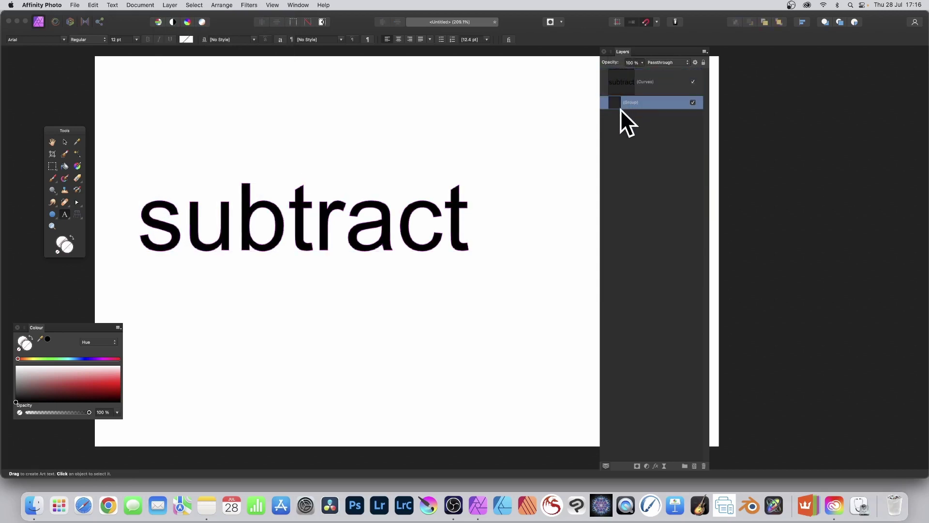
key(Delete)
key(u)
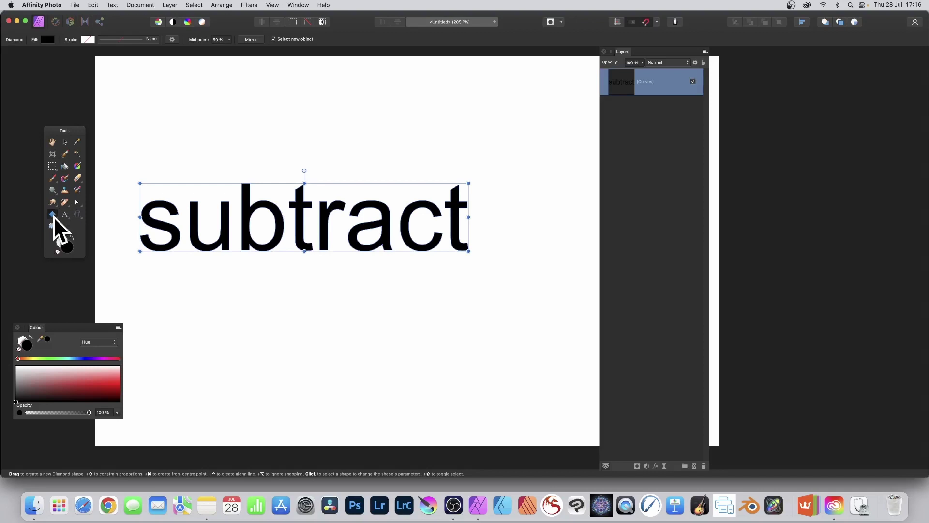
Draw an orange diamond over the word's start and place it beneath the subtract curves.
click(53, 216)
click(92, 256)
drag(113, 87, 230, 337)
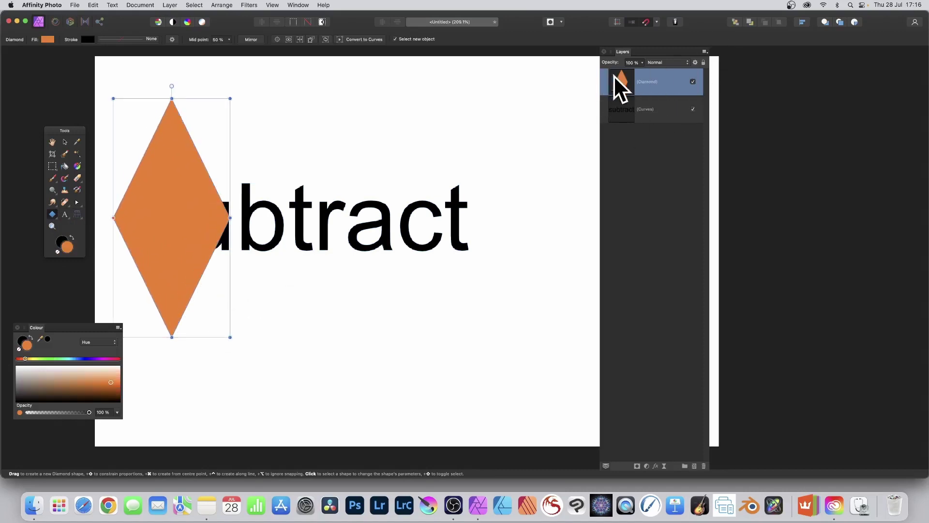
drag(621, 79, 626, 124)
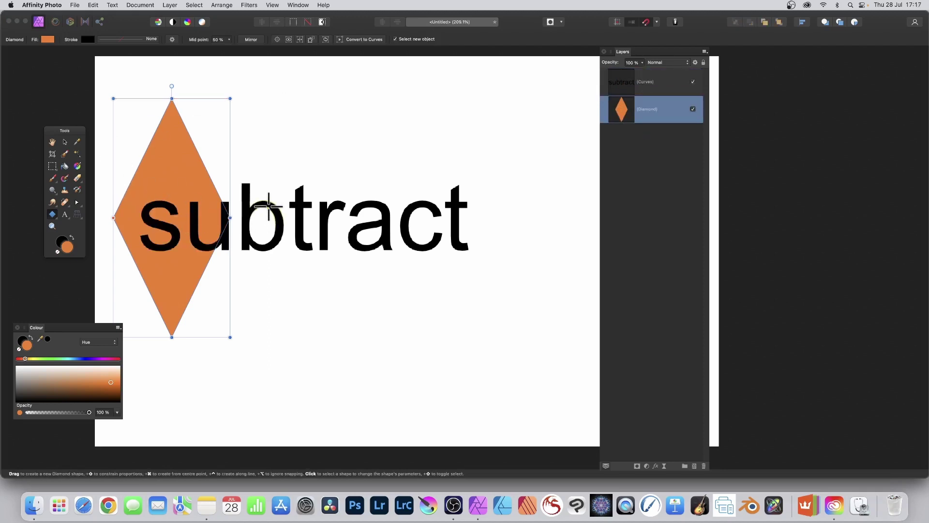
Subtract the word's shape from the diamond, then reselect the resulting cut shape.
click(623, 82)
shift+click(623, 107)
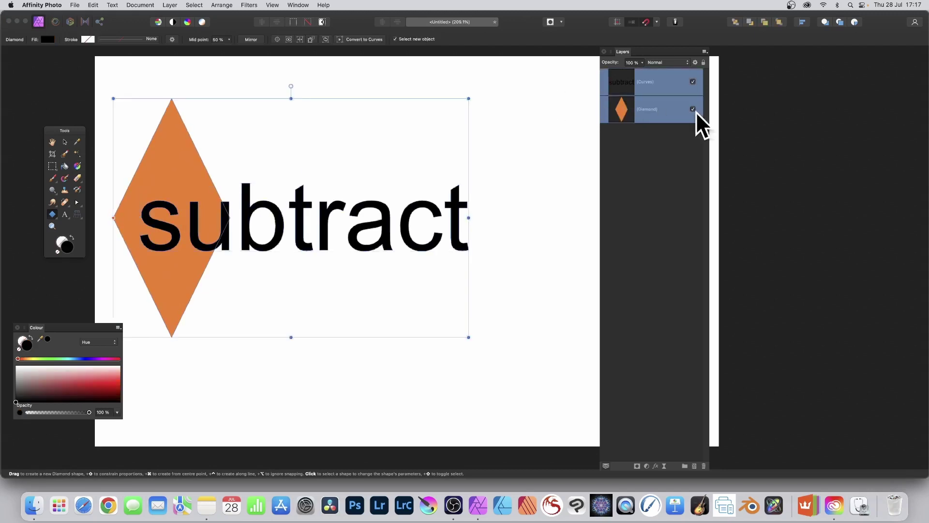
click(169, 5)
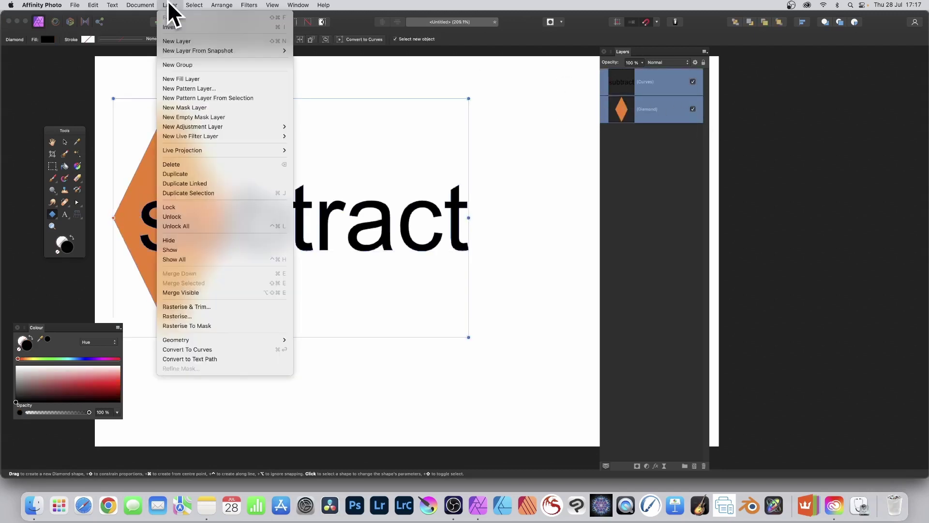
mouse_move(190, 339)
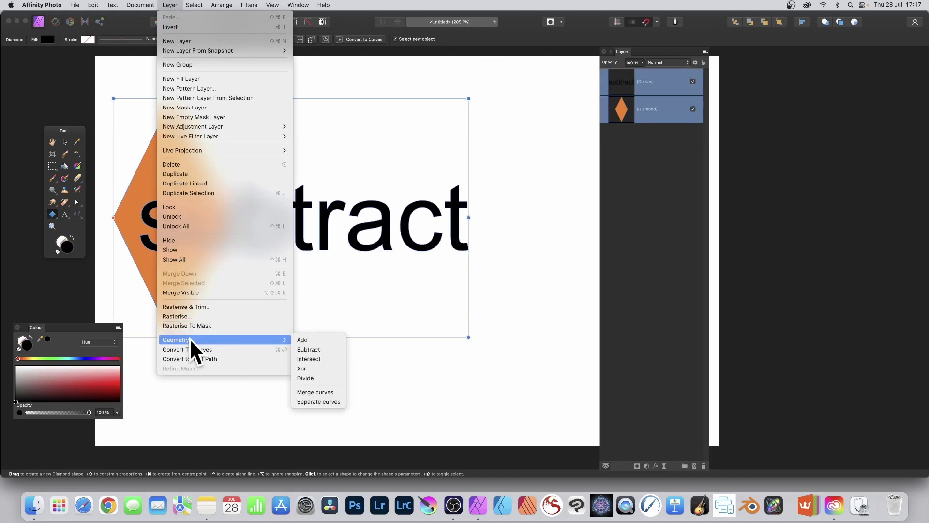
click(323, 350)
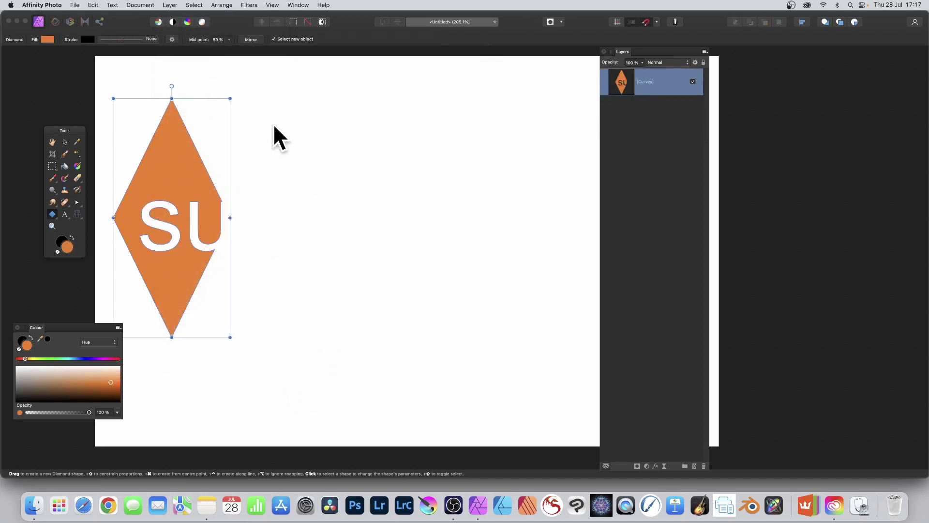
click(322, 255)
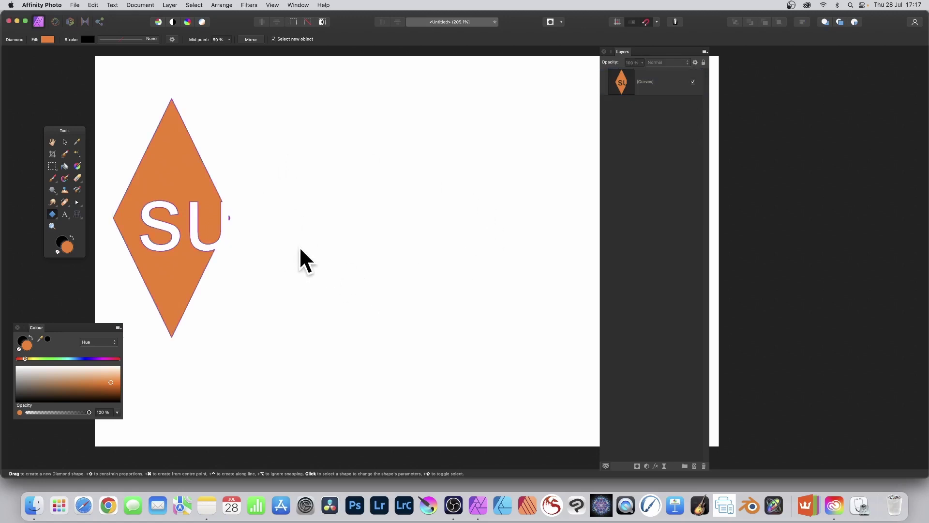
click(169, 191)
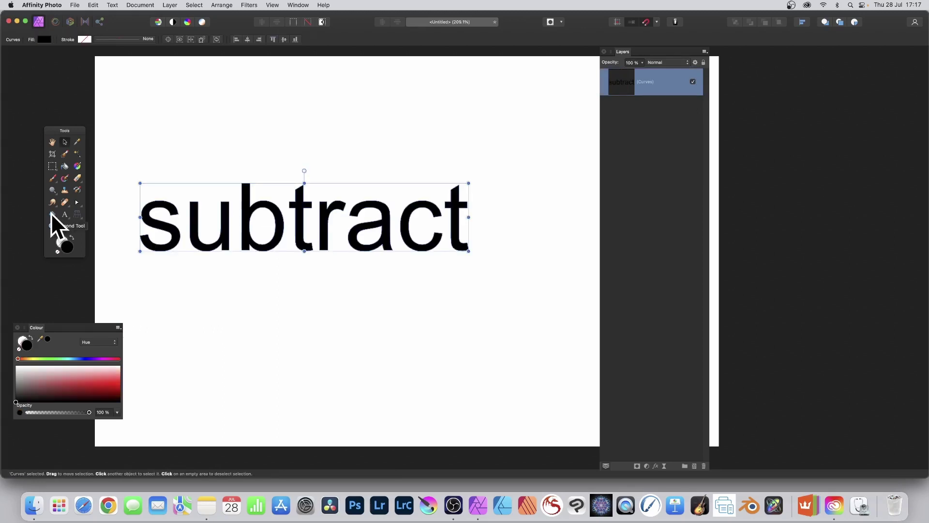
click(51, 213)
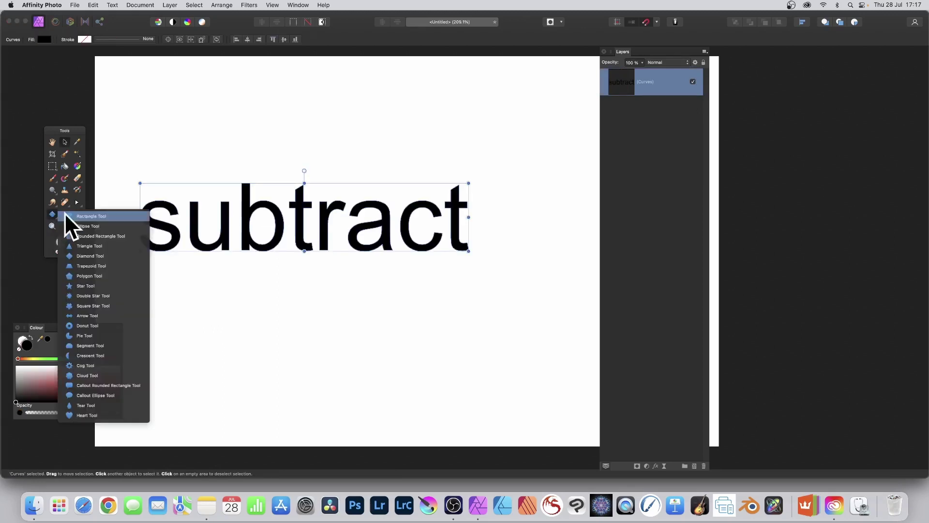
click(101, 284)
drag(111, 105, 409, 385)
drag(421, 396, 421, 396)
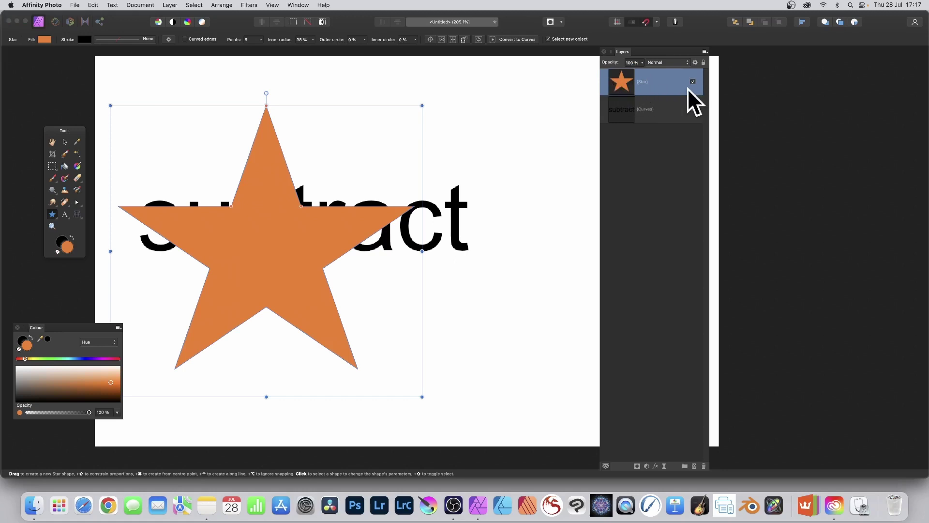
shift+click(624, 108)
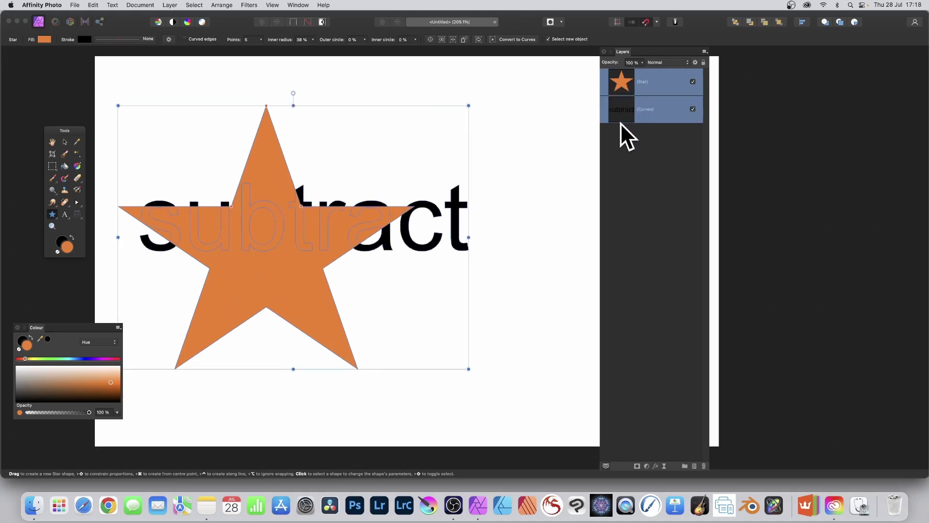
click(169, 5)
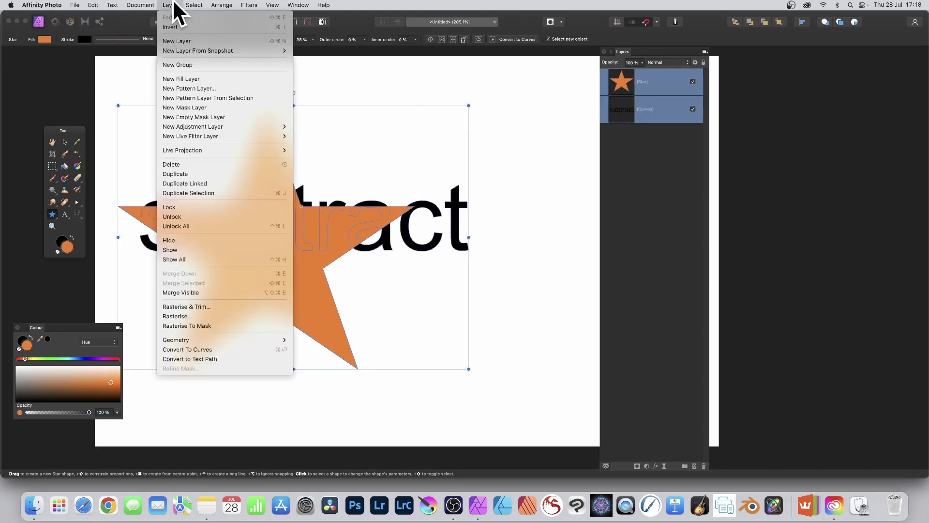
mouse_move(185, 340)
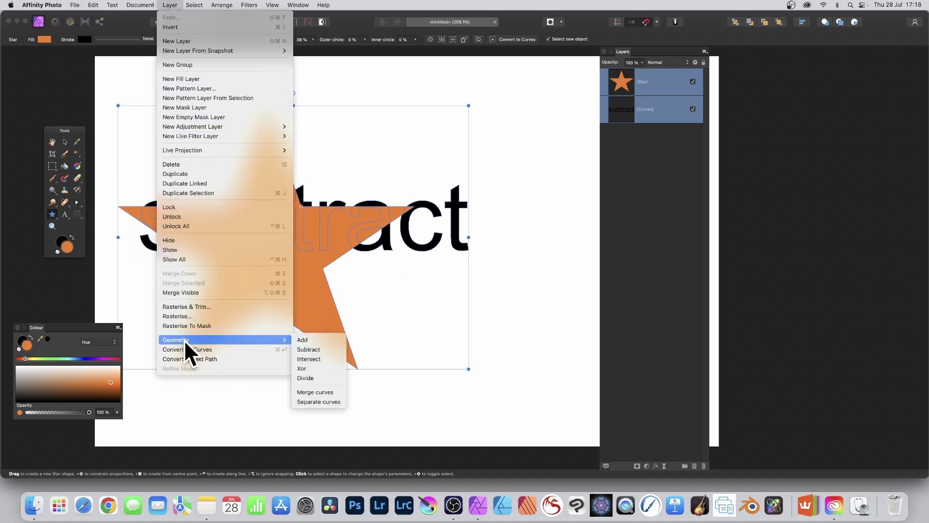
click(340, 349)
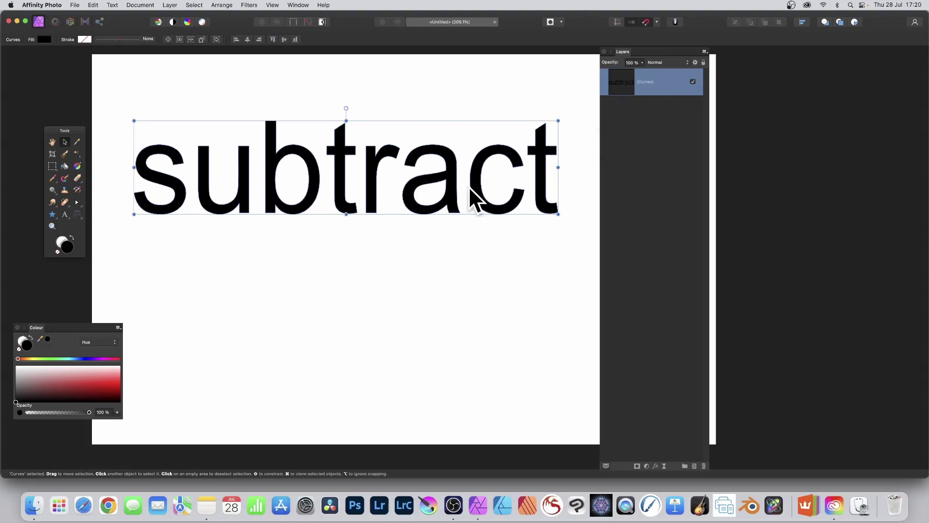
drag(476, 165, 498, 192)
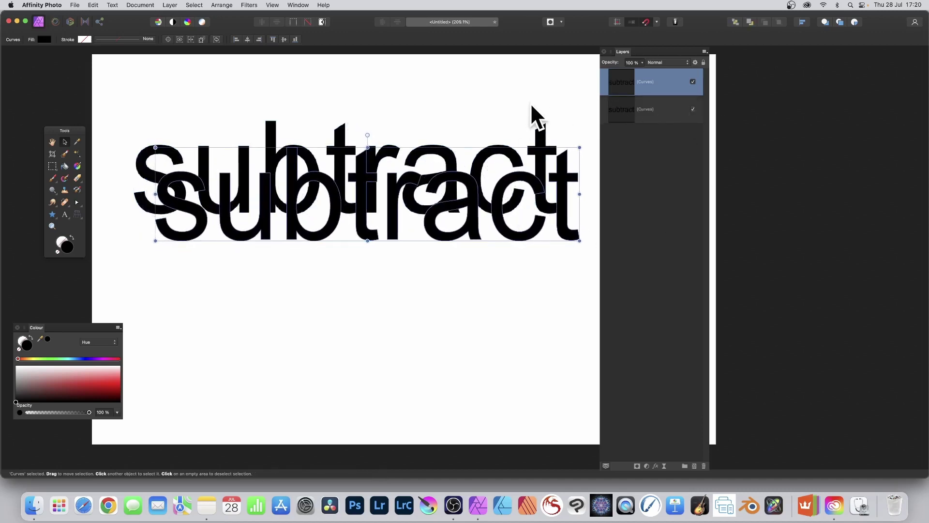
shift+click(625, 106)
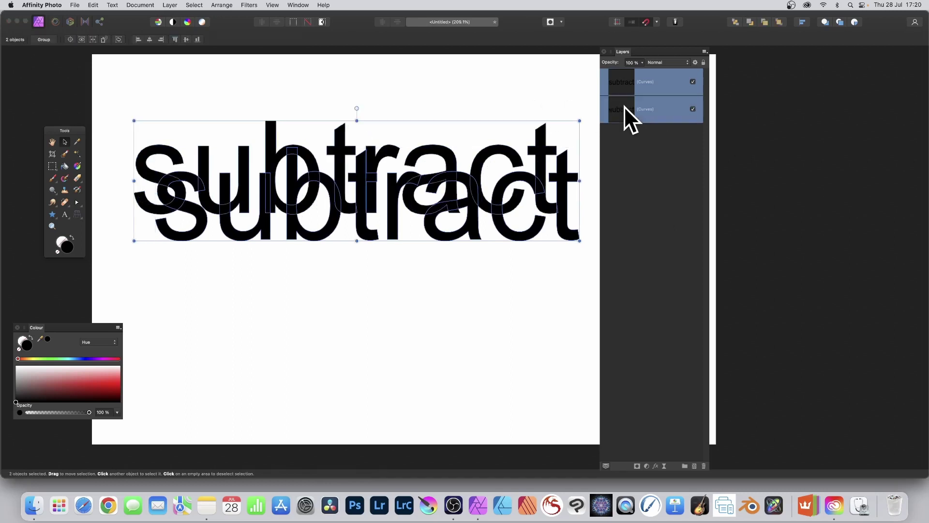
click(169, 5)
mouse_move(211, 339)
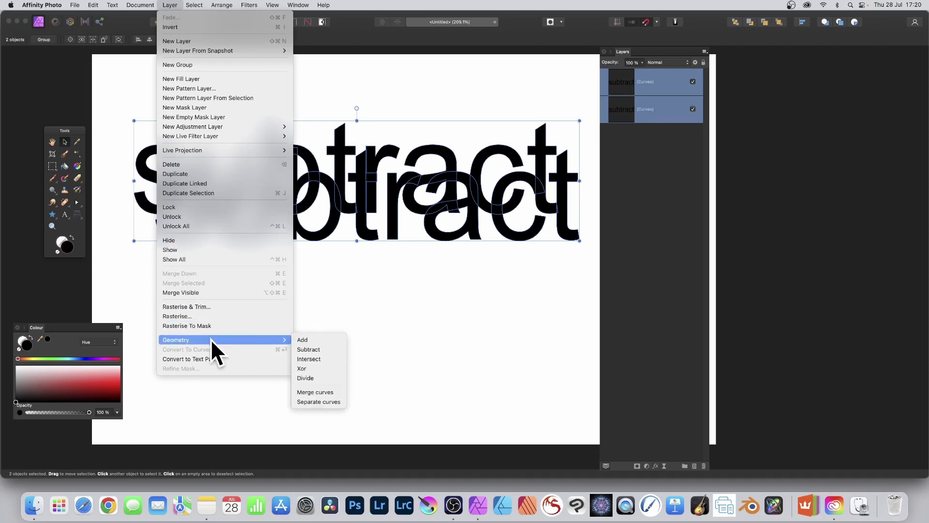
click(318, 360)
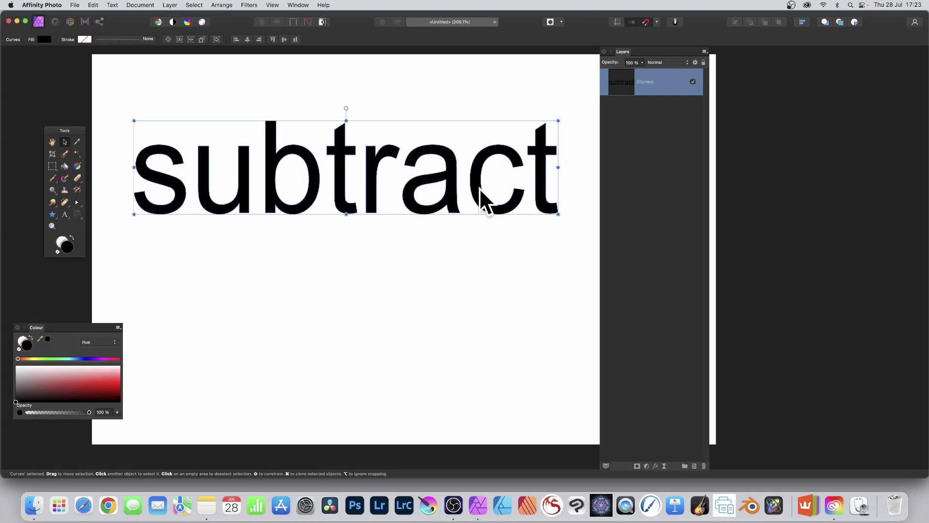
Clone offset copies of the word, rotating one about 40° and cloning it further right.
mouse_move(480, 174)
mouse_down()
mouse_move(501, 191)
mouse_move(479, 237)
mouse_move(532, 237)
mouse_up()
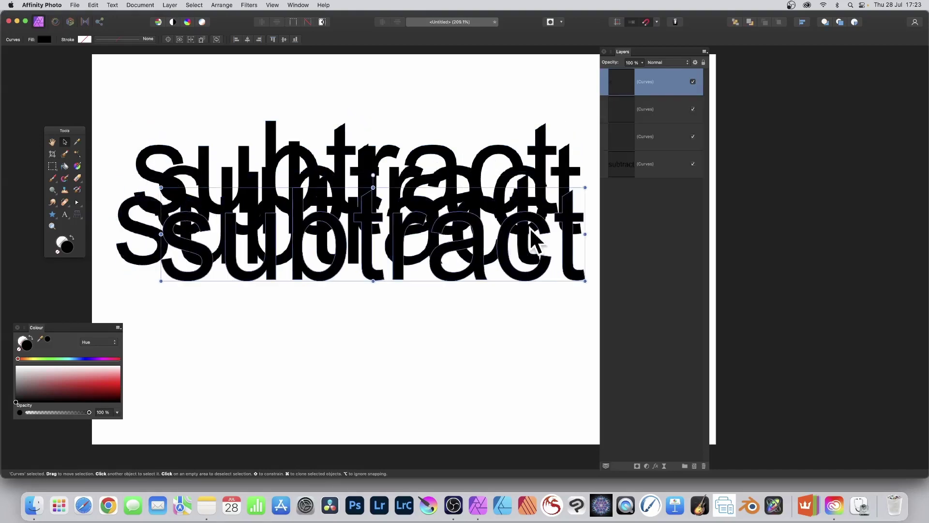
drag(575, 262, 372, 257)
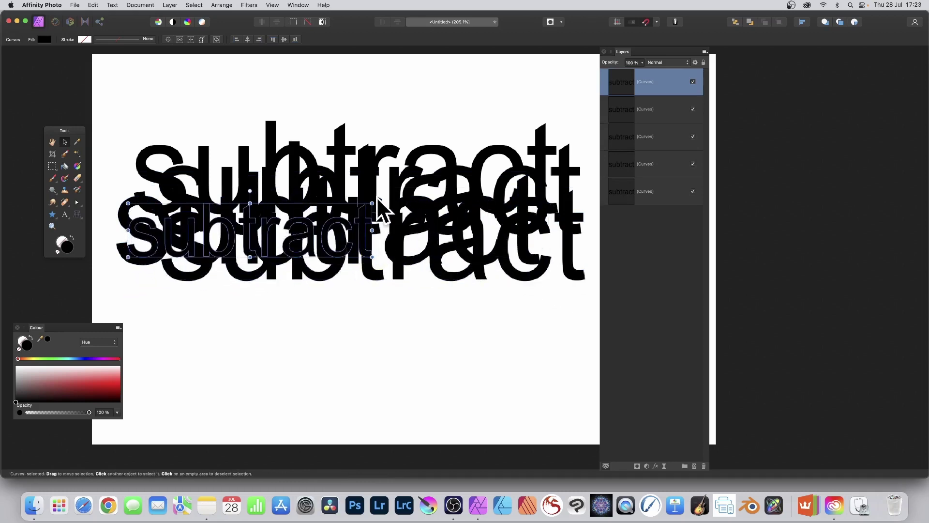
drag(377, 196, 372, 67)
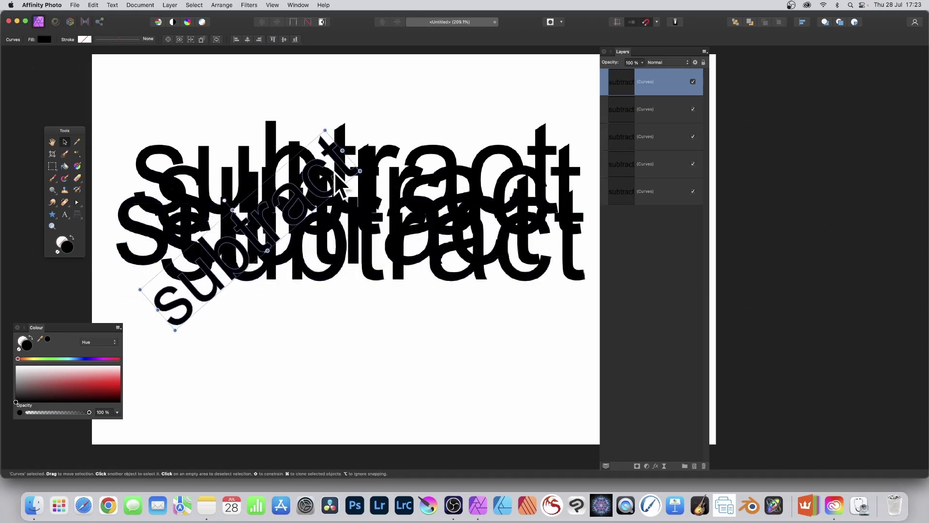
drag(337, 173, 360, 109)
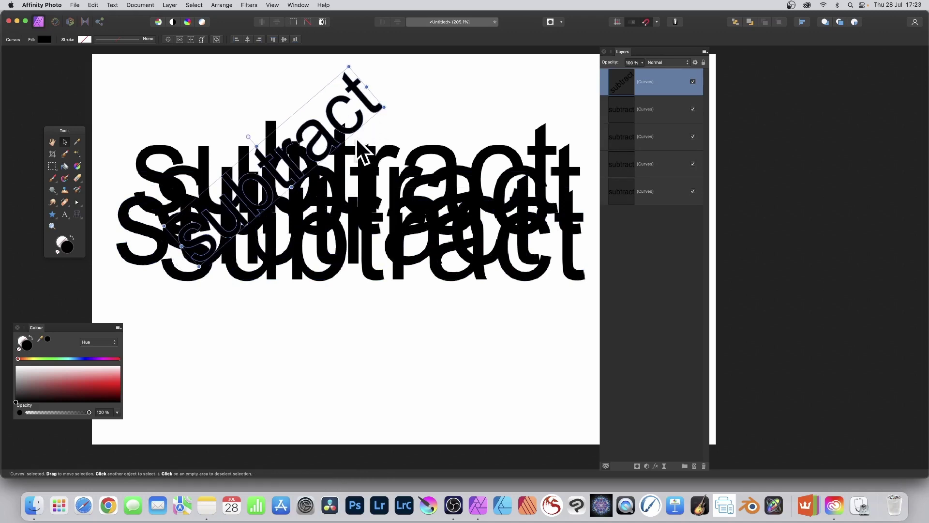
mouse_move(357, 141)
mouse_down()
mouse_move(424, 130)
mouse_move(556, 138)
mouse_move(544, 188)
mouse_move(437, 140)
mouse_up()
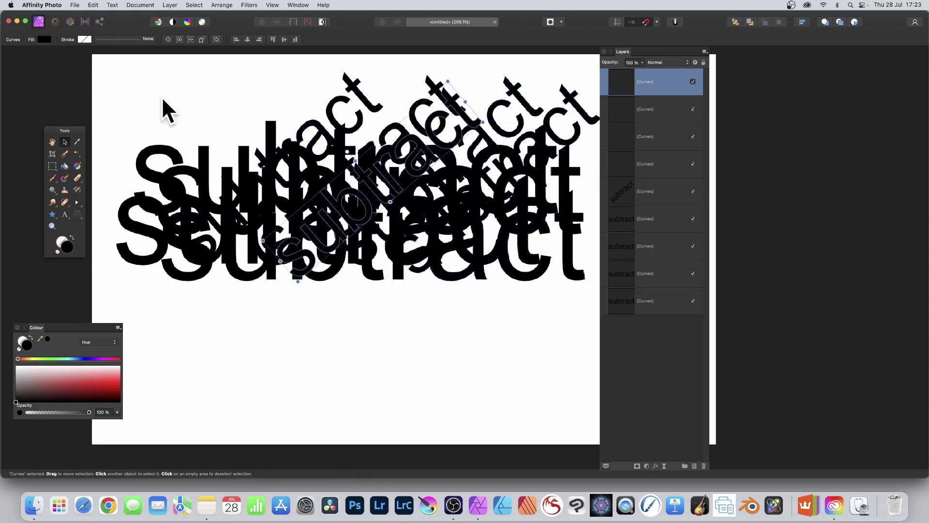
Select all nine word copies and apply Geometry > Subtract to them.
shift+click(649, 300)
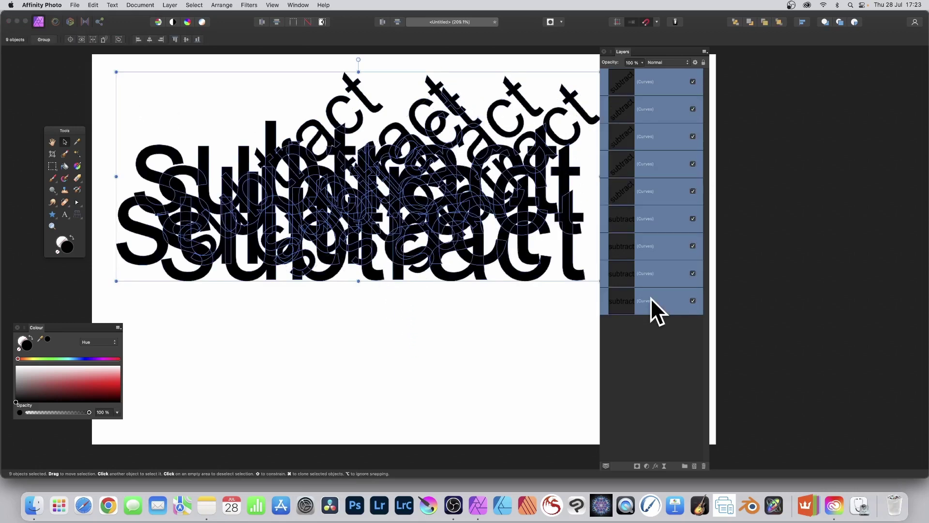
click(170, 5)
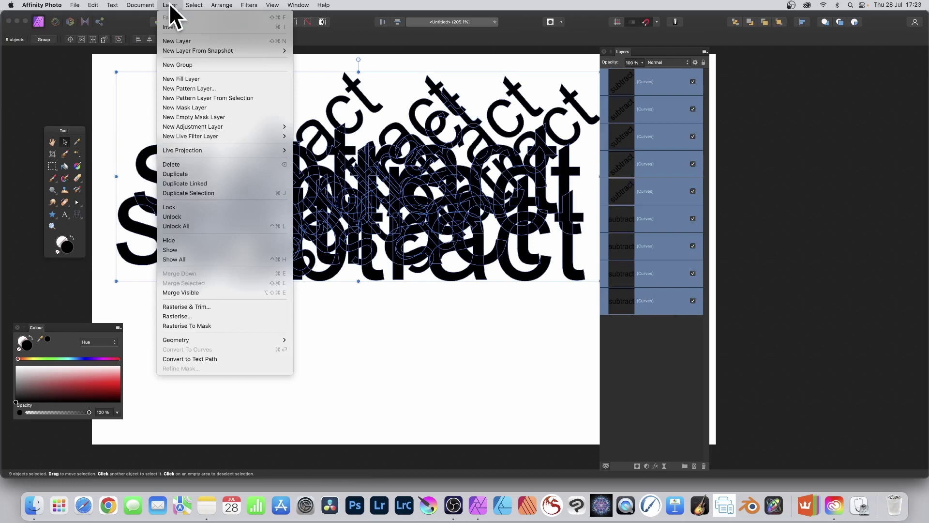
mouse_move(235, 339)
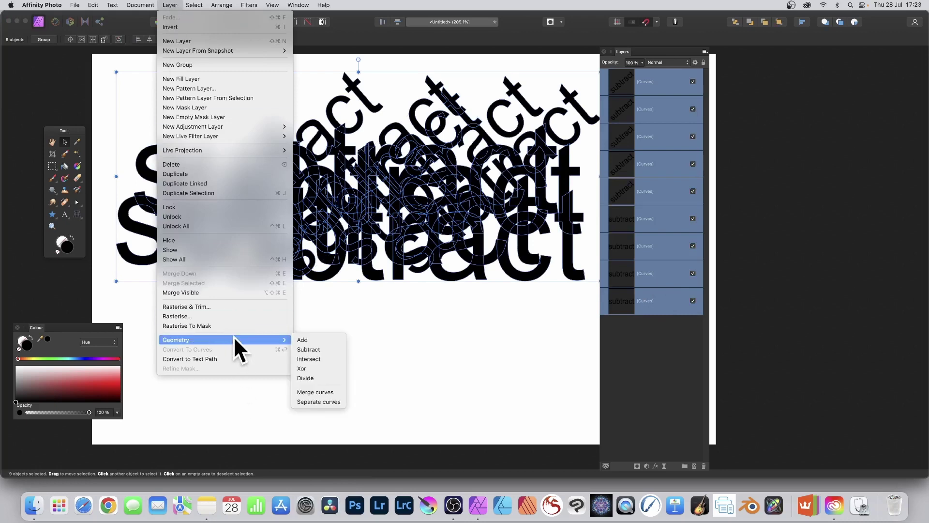
click(317, 349)
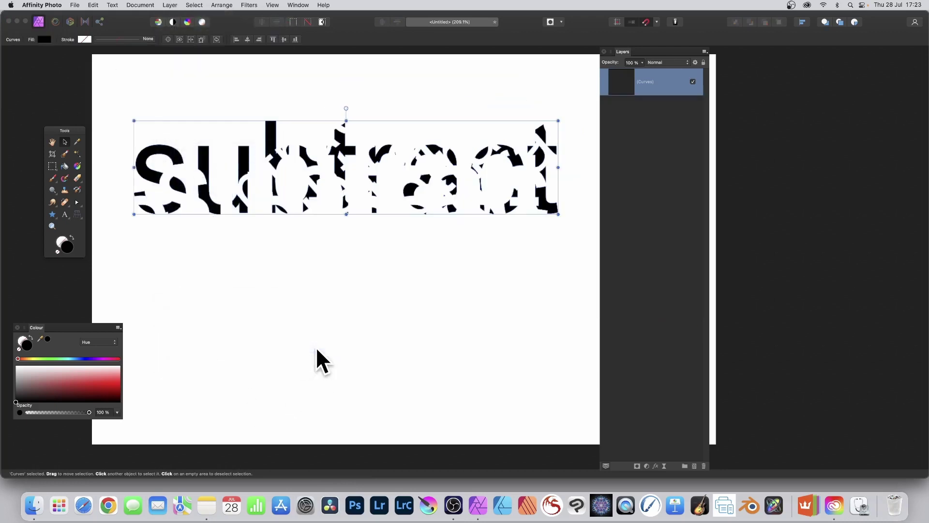